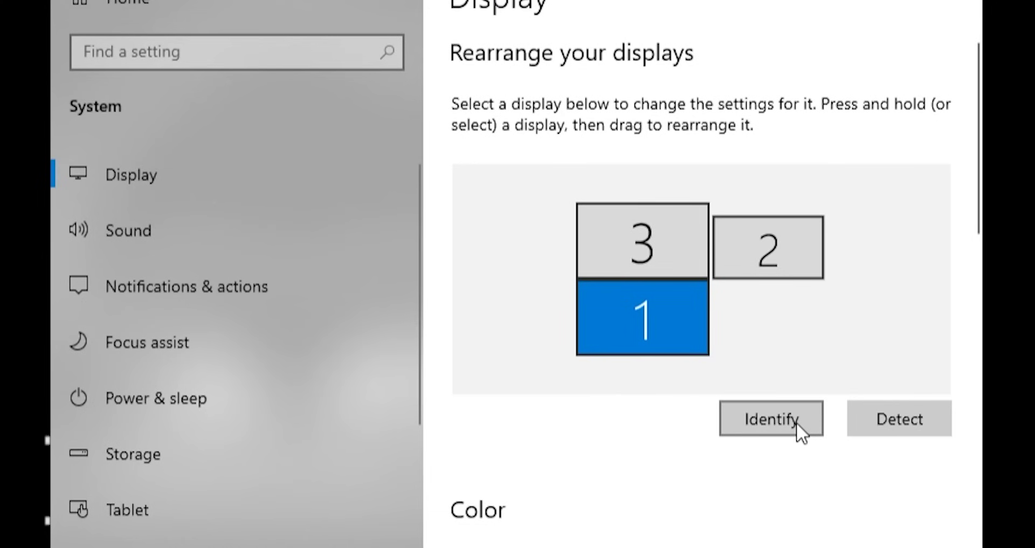
- Identify the monitors, then place display 3 above display 1 with display 2 beside them
{"action": "left_click", "coordinate": [797, 422]}
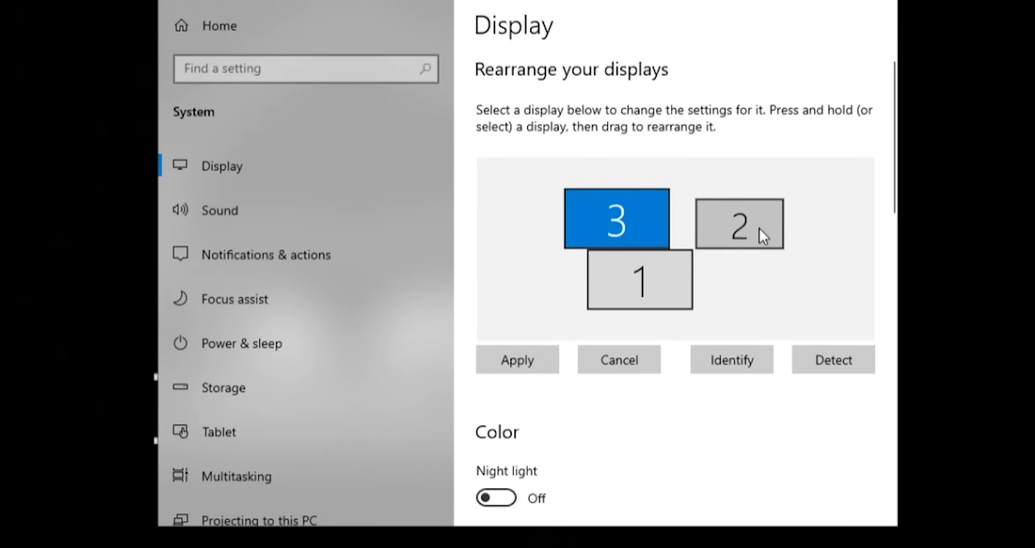
{"action": "left_click_drag", "start_coordinate": [762, 232], "coordinate": [746, 249]}
{"action": "left_click_drag", "start_coordinate": [642, 237], "coordinate": [656, 223]}
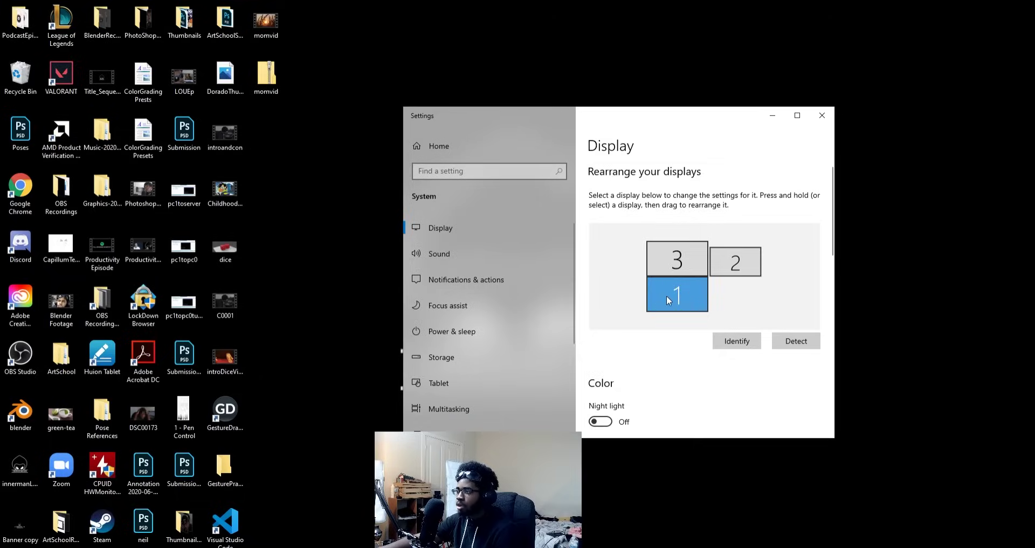
- Set the Multiple displays option for display 1 to 'Extend desktop to this display'
{"action": "scroll", "coordinate": [658, 333], "scroll_direction": "down", "scroll_amount": 7}
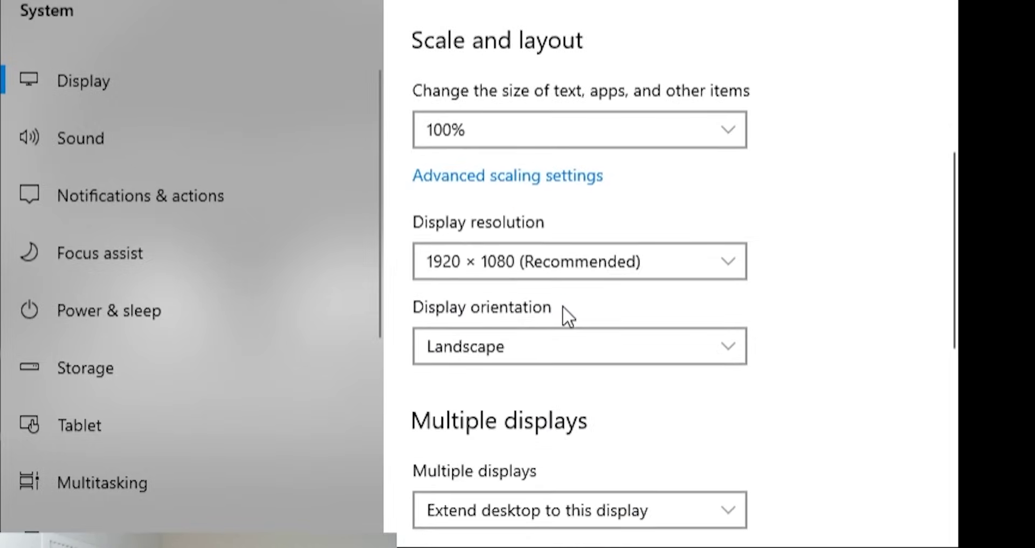
{"action": "scroll", "coordinate": [563, 306], "scroll_direction": "down", "scroll_amount": 4}
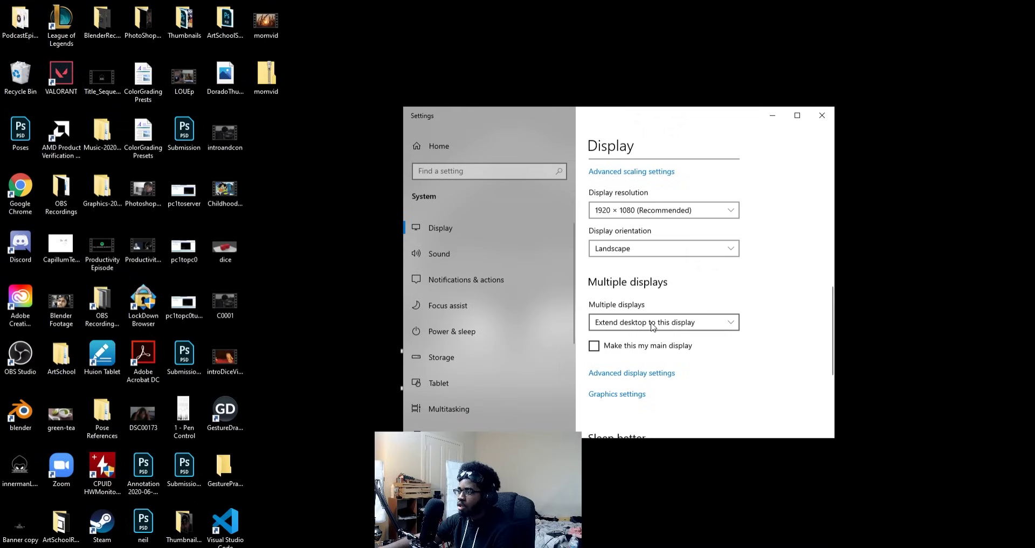
{"action": "left_click", "coordinate": [652, 324]}
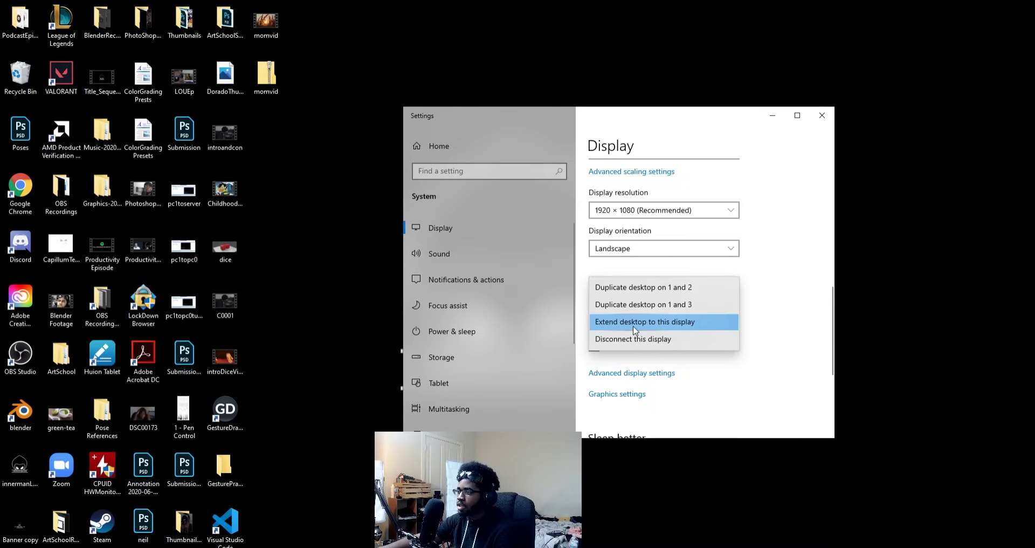
{"action": "left_click", "coordinate": [634, 326]}
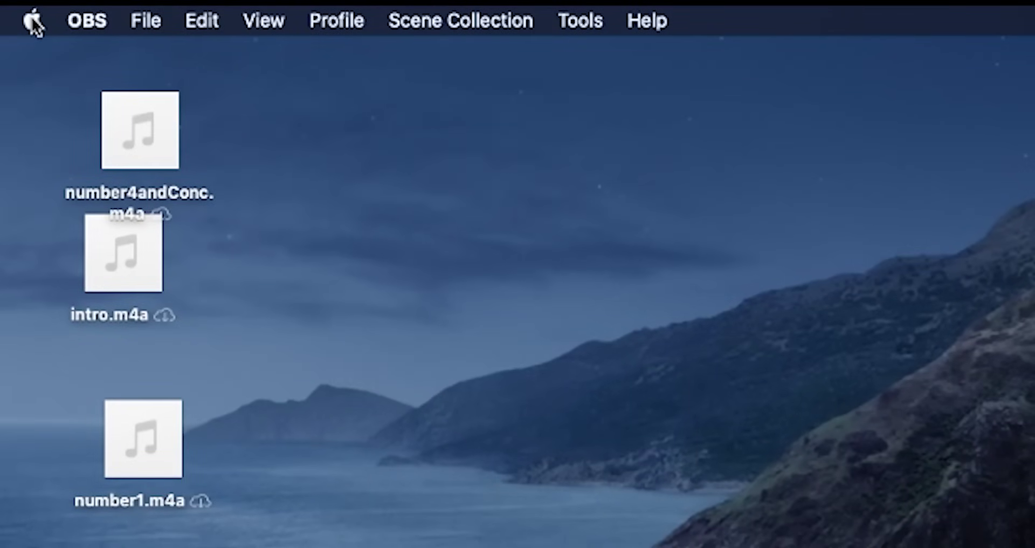
- In System Preferences Displays, optimize for Kamvas Pro 16 and bring up the Arrangement settings
{"action": "left_click", "coordinate": [32, 23]}
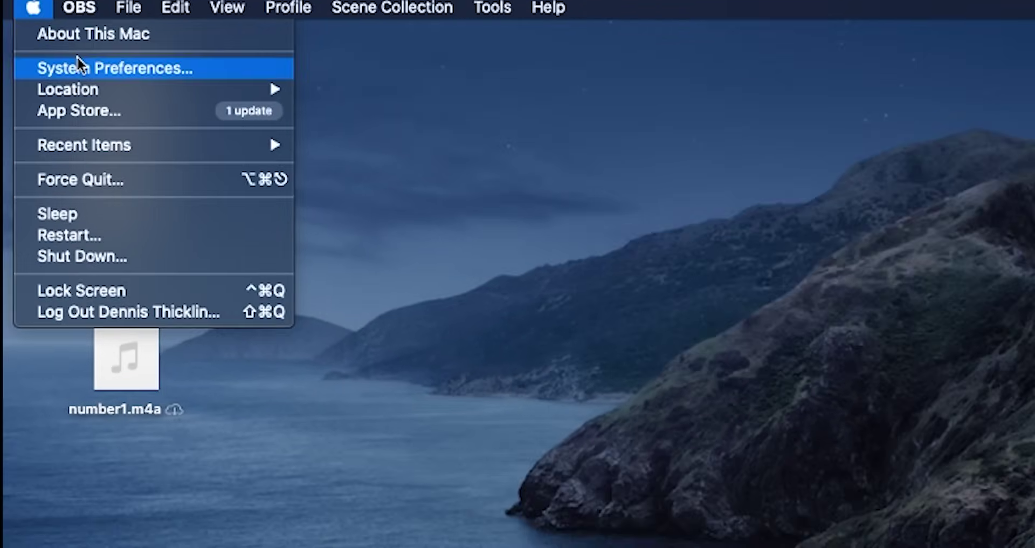
{"action": "left_click", "coordinate": [77, 58]}
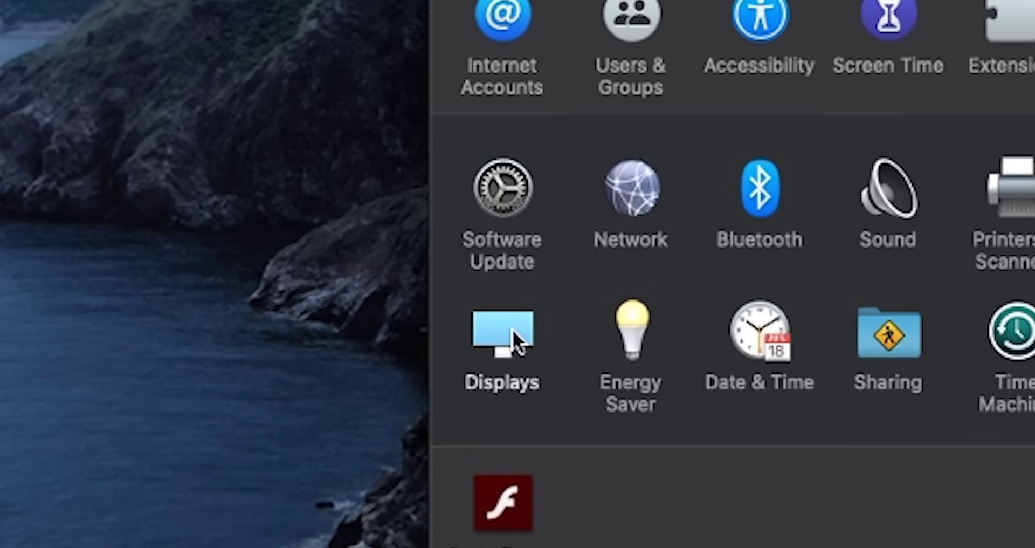
{"action": "left_click", "coordinate": [484, 454]}
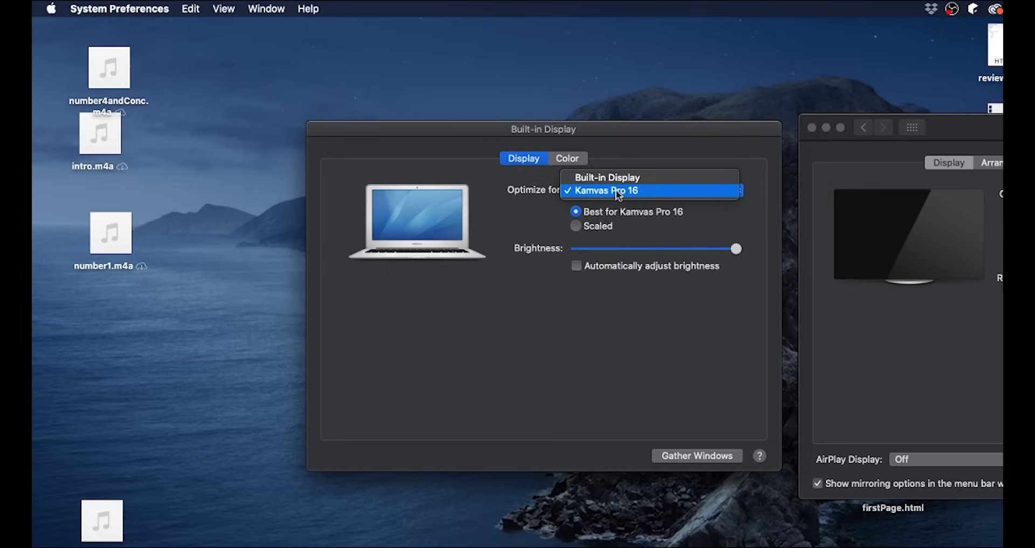
{"action": "left_click", "coordinate": [619, 191]}
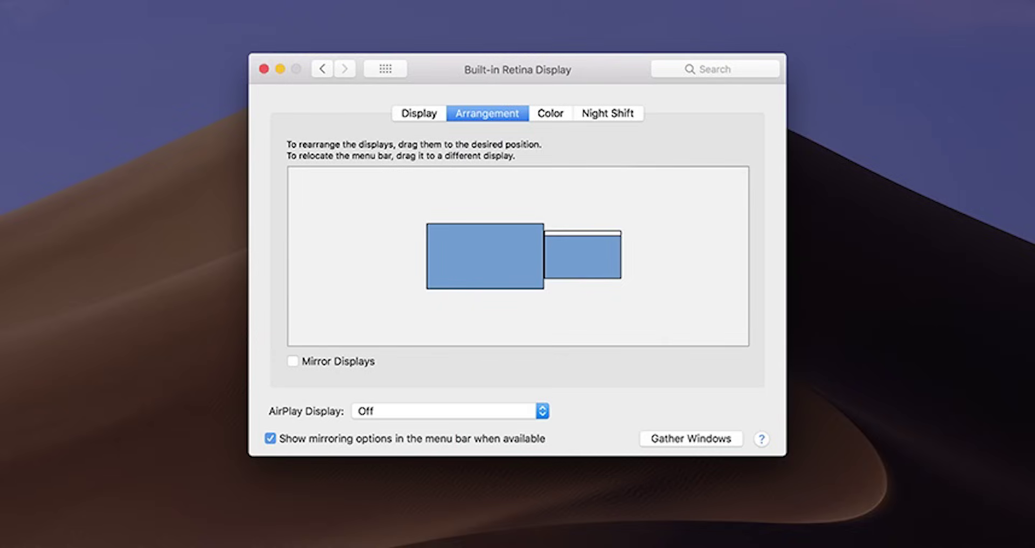
{"action": "left_click", "coordinate": [1013, 86]}
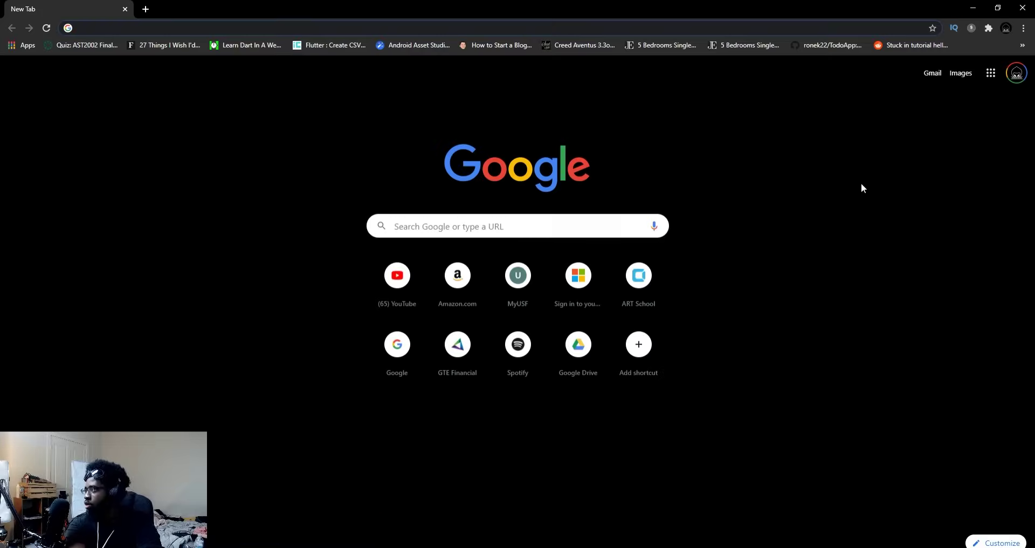
- Load huion.com in Chrome by accepting the address bar's autocomplete suggestion
{"action": "type", "text": "hi"}
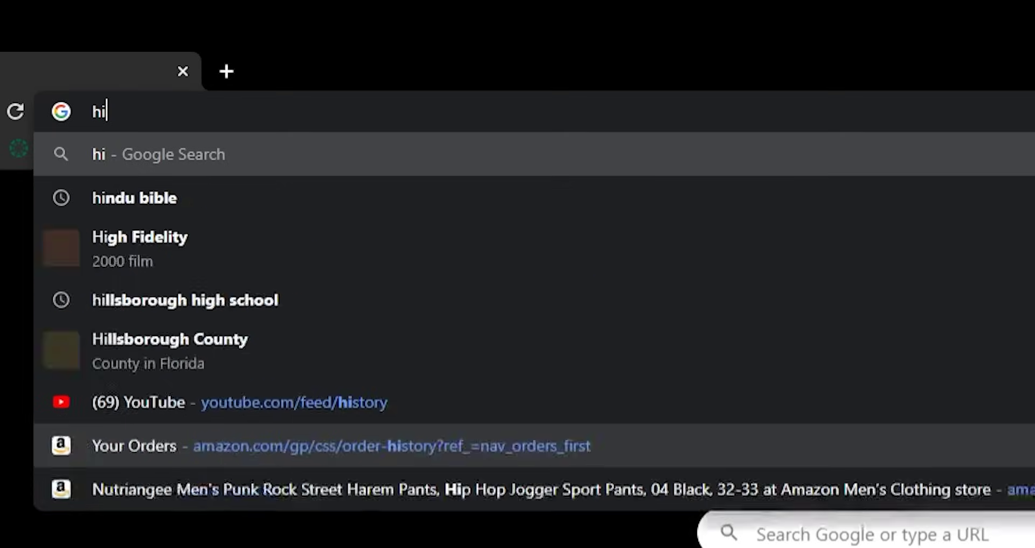
{"action": "key", "text": "BackSpace"}
{"action": "type", "text": "u"}
{"action": "key", "text": "Right"}
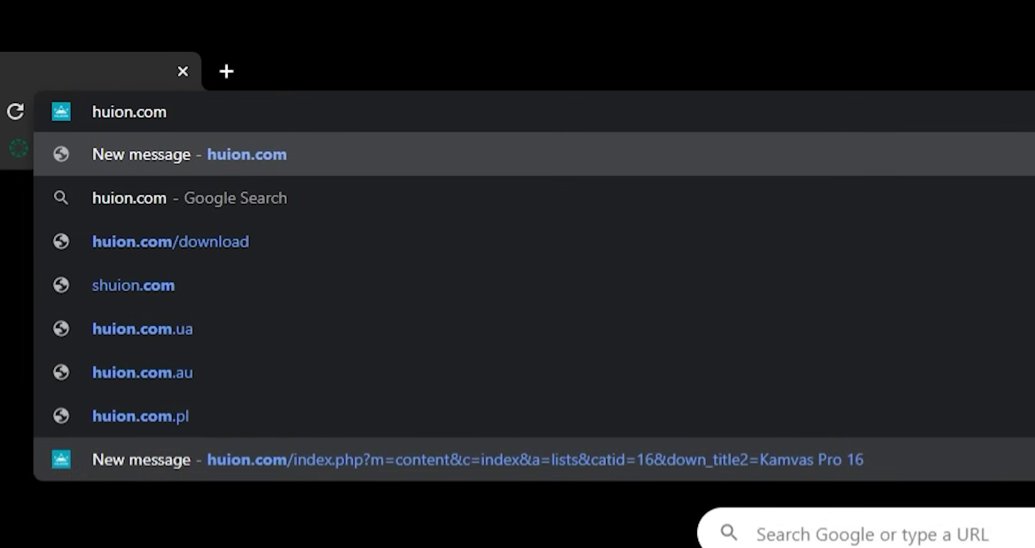
{"action": "key", "text": "Return"}
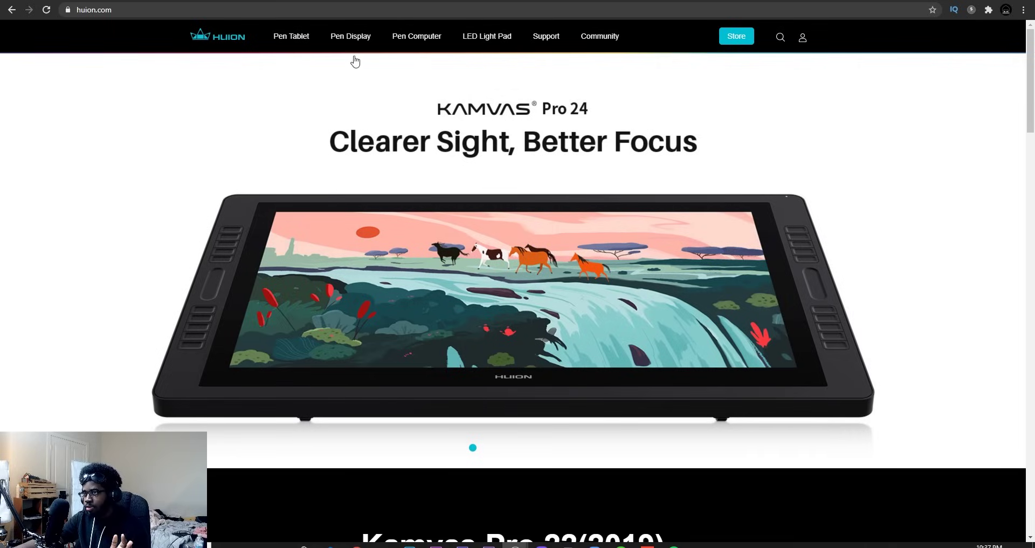
{"action": "mouse_move", "coordinate": [351, 42]}
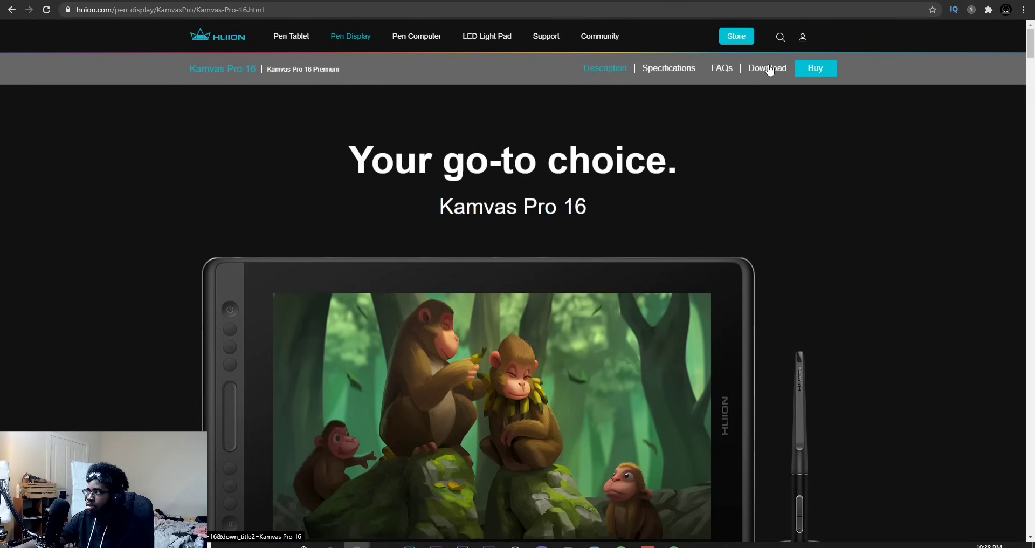
- On the Download page, filter by Kamvas Pro 16, Windows and Driver
{"action": "left_click", "coordinate": [770, 69]}
{"action": "scroll", "coordinate": [331, 210], "scroll_direction": "down", "scroll_amount": 1}
{"action": "left_click", "coordinate": [324, 204]}
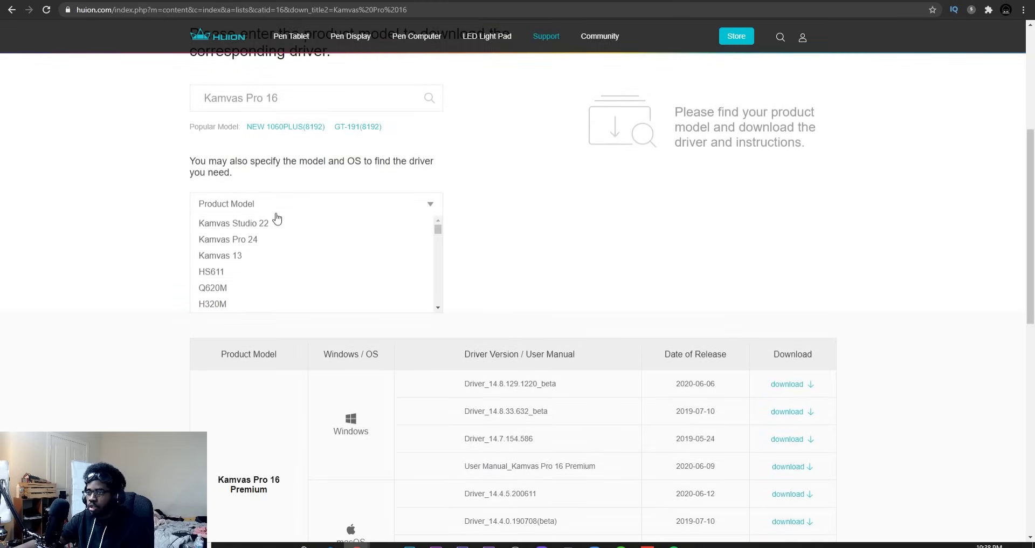
{"action": "scroll", "coordinate": [278, 221], "scroll_direction": "down", "scroll_amount": 4}
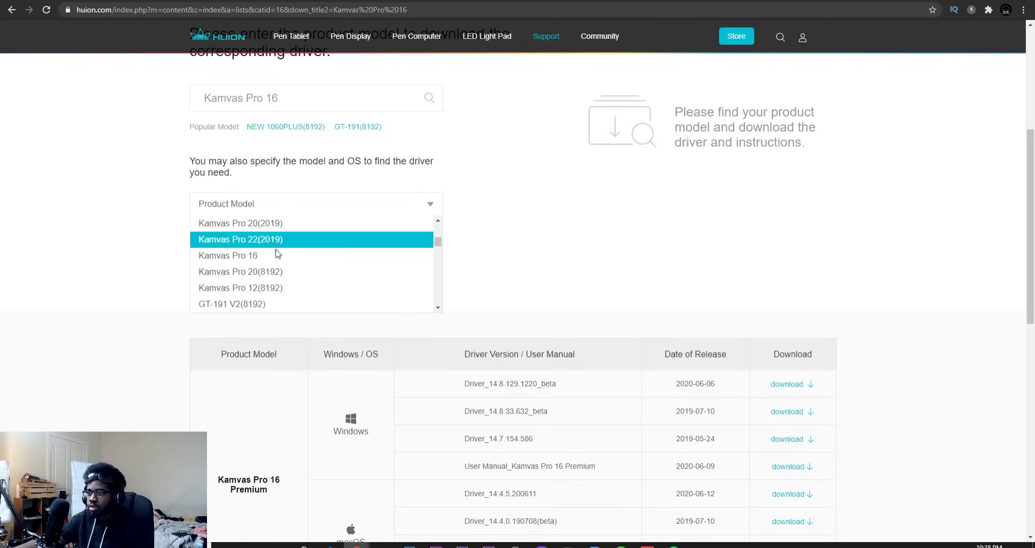
{"action": "left_click", "coordinate": [278, 258]}
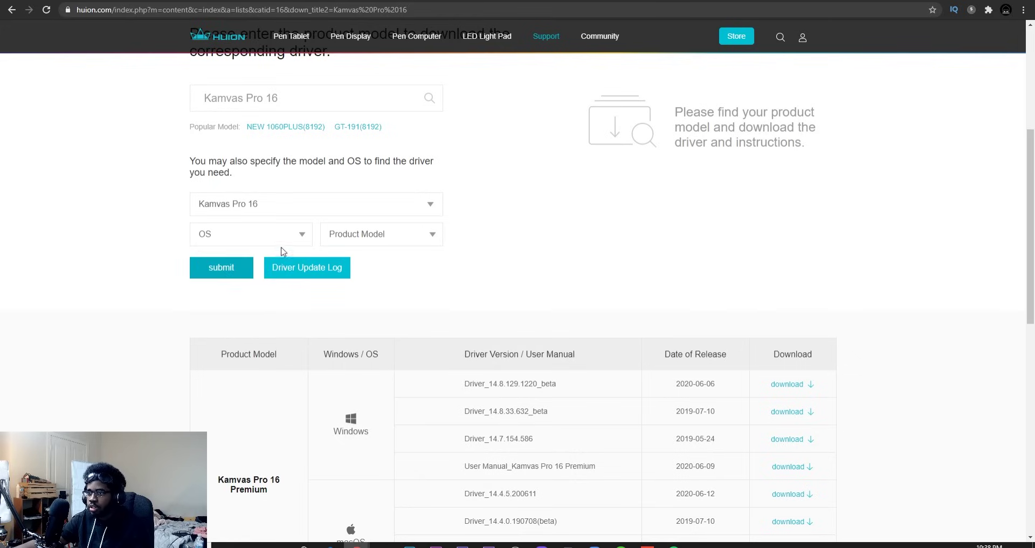
{"action": "left_click", "coordinate": [289, 242]}
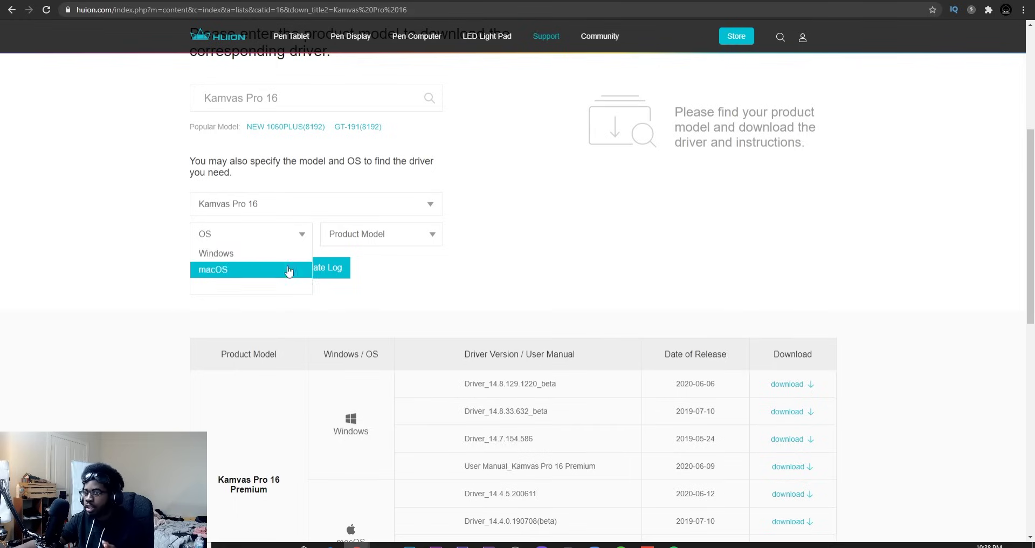
{"action": "left_click", "coordinate": [280, 253]}
{"action": "left_click", "coordinate": [395, 235]}
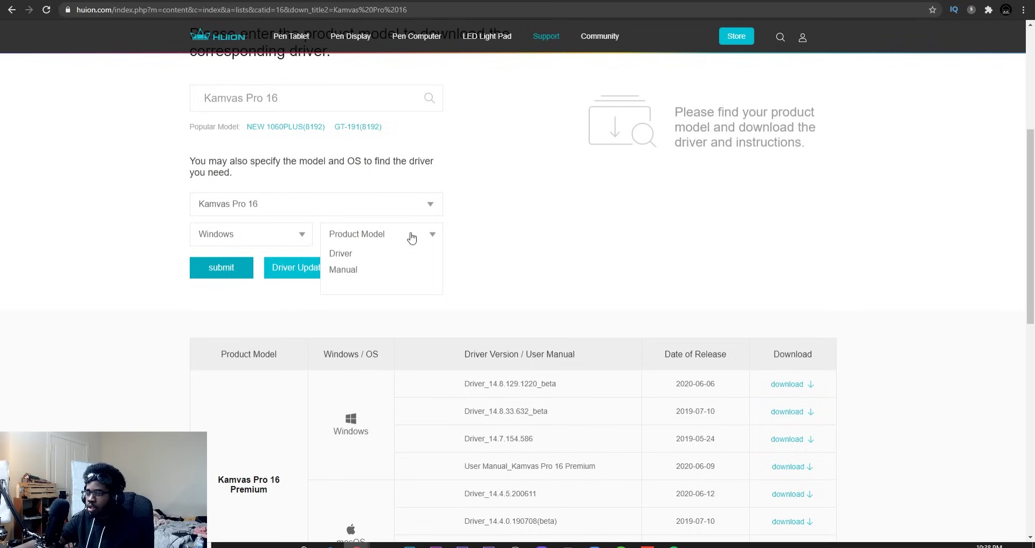
{"action": "left_click", "coordinate": [394, 256]}
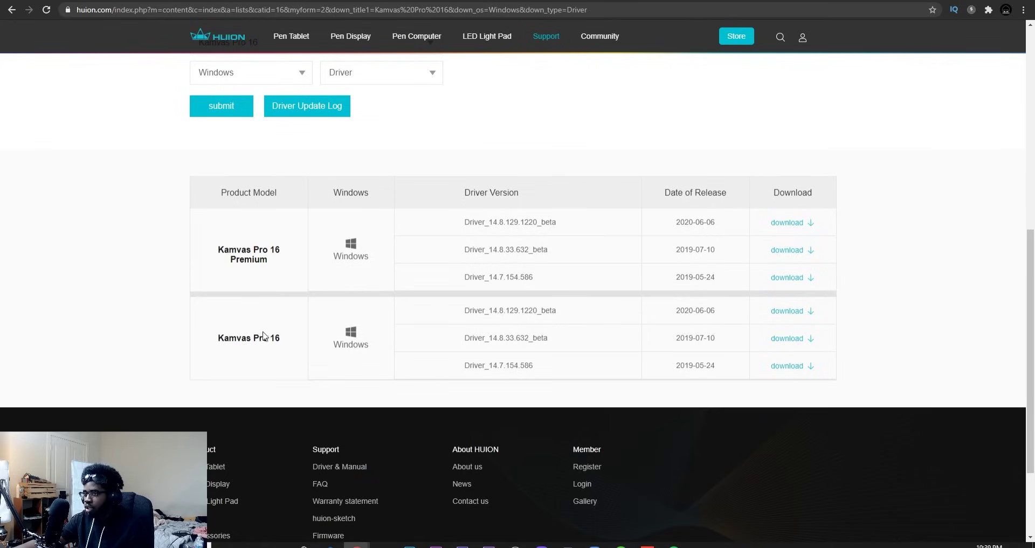
{"action": "triple_click", "coordinate": [265, 261]}
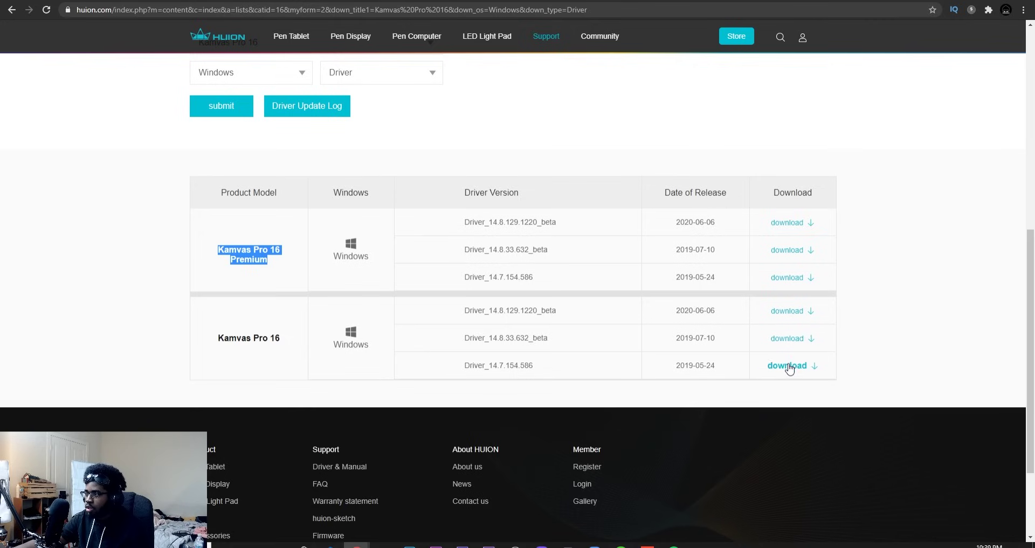
{"action": "scroll", "coordinate": [232, 184], "scroll_direction": "up", "scroll_amount": 3}
{"action": "scroll", "coordinate": [241, 216], "scroll_direction": "down", "scroll_amount": 5}
{"action": "scroll", "coordinate": [304, 375], "scroll_direction": "up", "scroll_amount": 1}
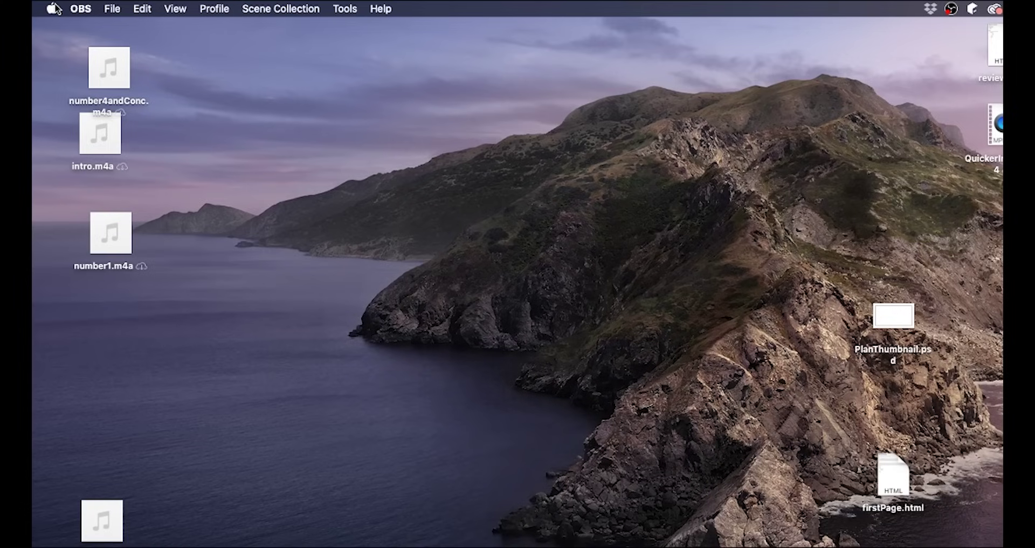
- Allow apps from 'App Store and identified developers' in Security & Privacy General, then relock
{"action": "left_click", "coordinate": [54, 8]}
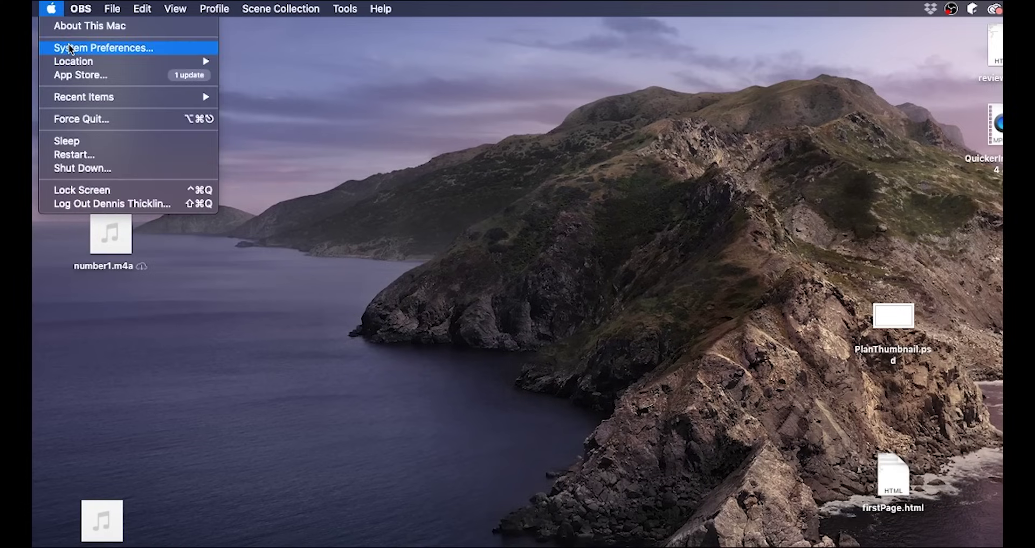
{"action": "left_click", "coordinate": [85, 47]}
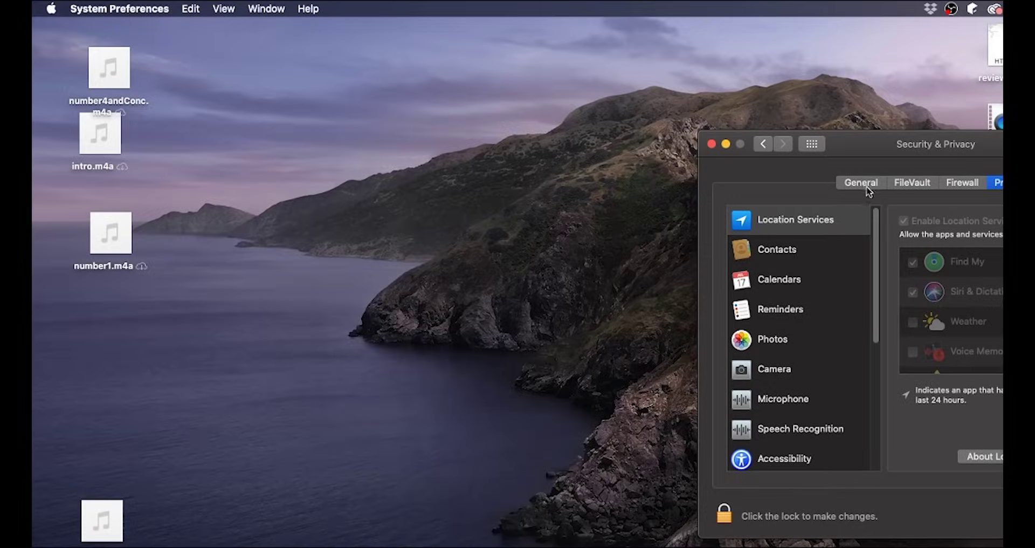
{"action": "left_click", "coordinate": [867, 186]}
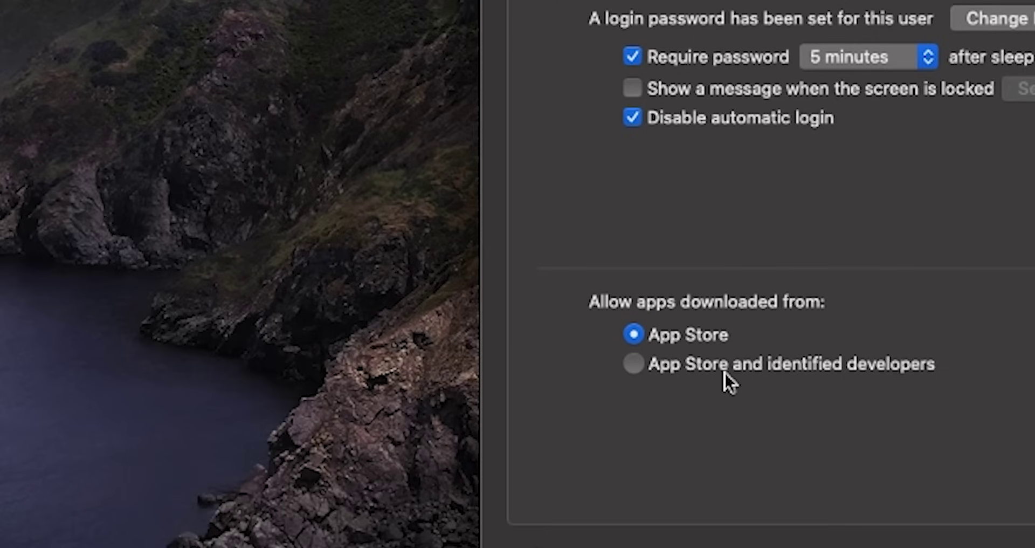
{"action": "left_click", "coordinate": [651, 370]}
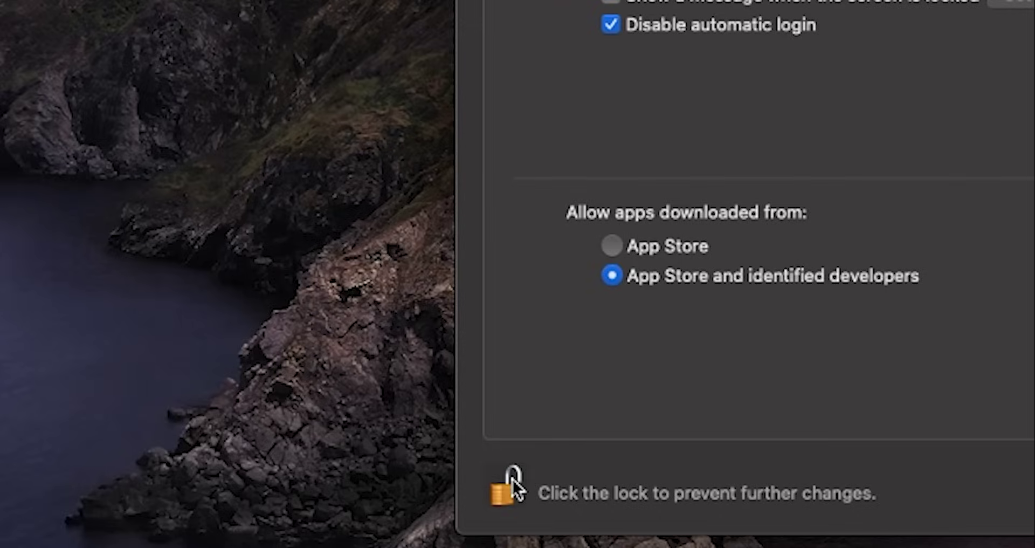
{"action": "left_click", "coordinate": [513, 480]}
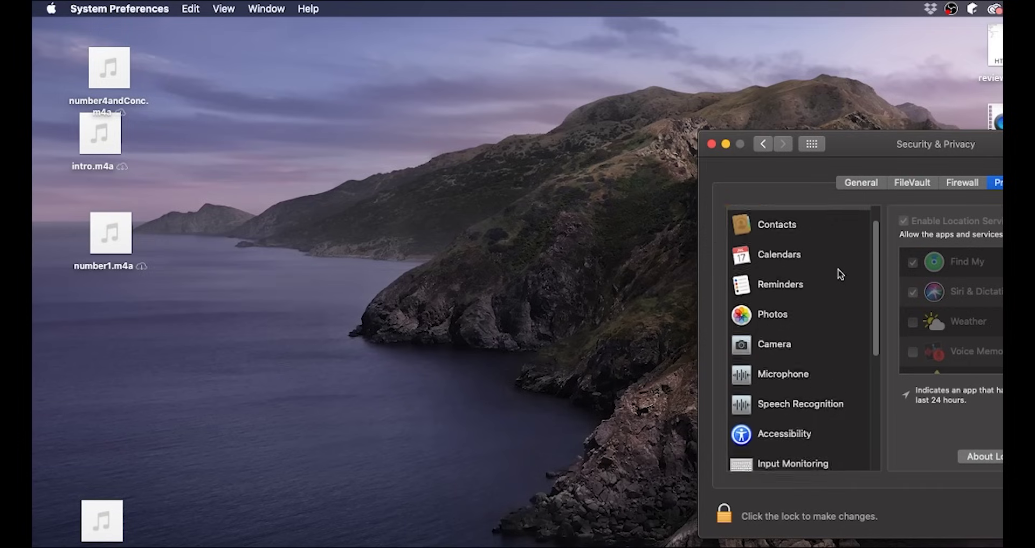
{"action": "scroll", "coordinate": [839, 273], "scroll_direction": "down", "scroll_amount": 5}
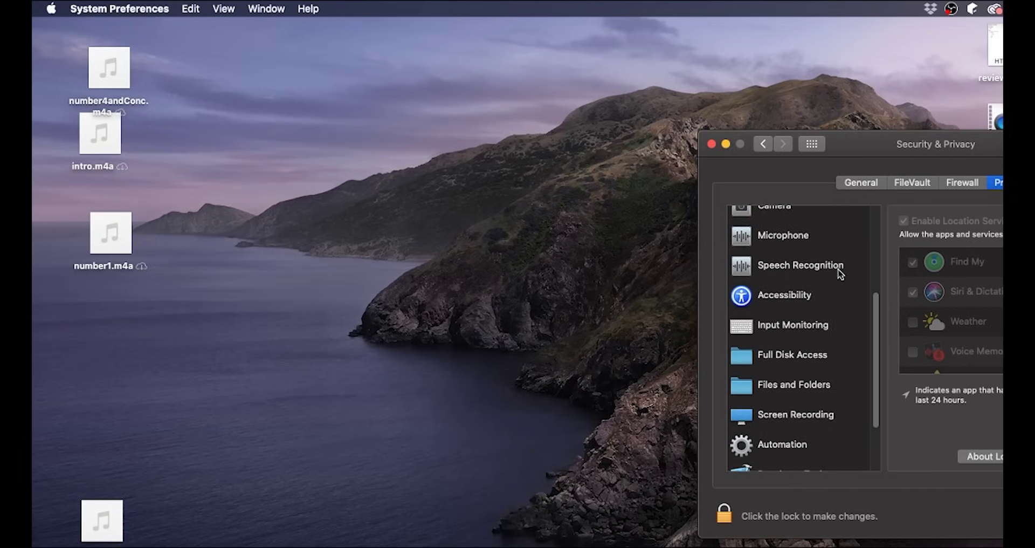
- Show the Accessibility privacy app list and unlock it to check HuionTablet's access
{"action": "left_click", "coordinate": [788, 278]}
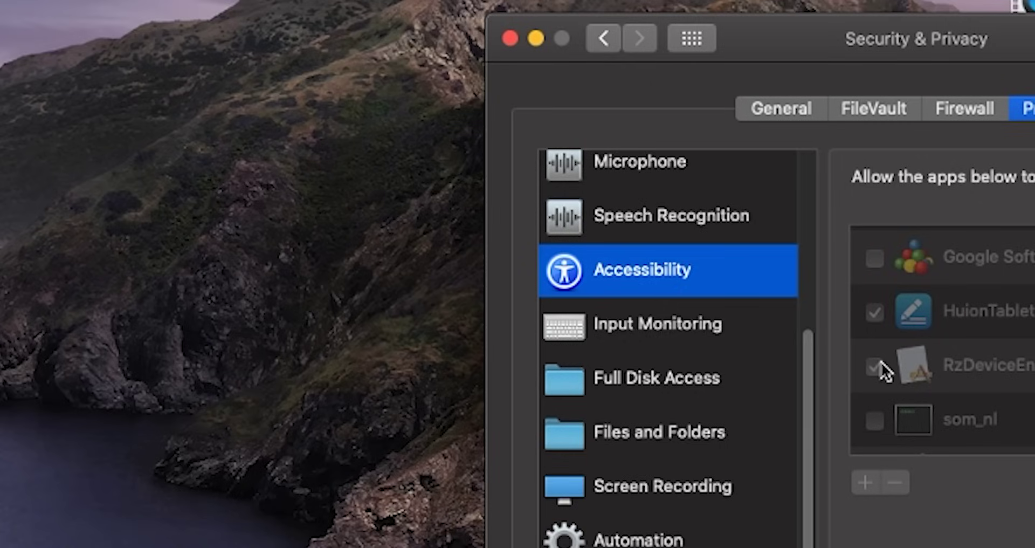
{"action": "scroll", "coordinate": [882, 362], "scroll_direction": "down", "scroll_amount": 3}
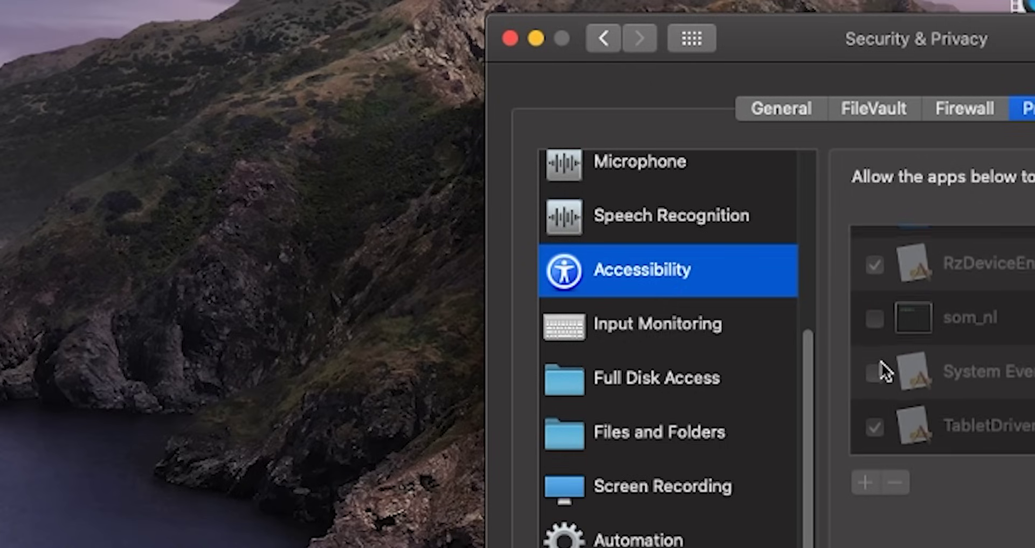
{"action": "scroll", "coordinate": [943, 391], "scroll_direction": "up", "scroll_amount": 2}
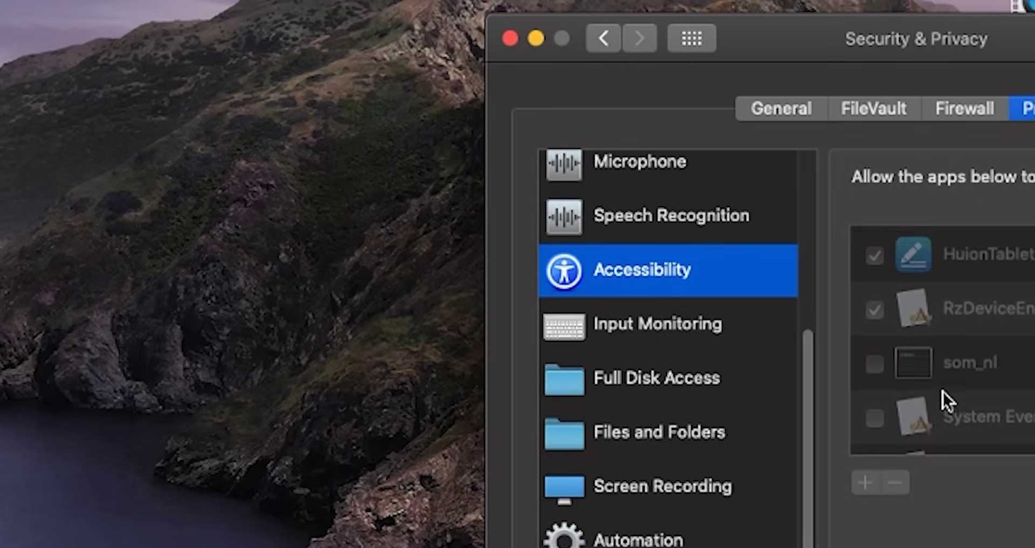
{"action": "left_click", "coordinate": [715, 478]}
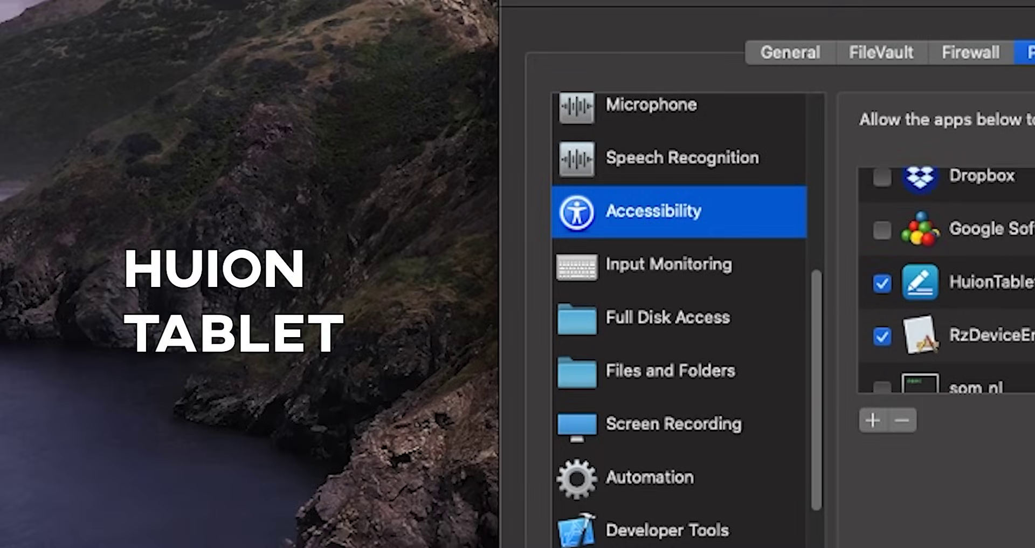
{"action": "scroll", "coordinate": [946, 280], "scroll_direction": "down", "scroll_amount": 2}
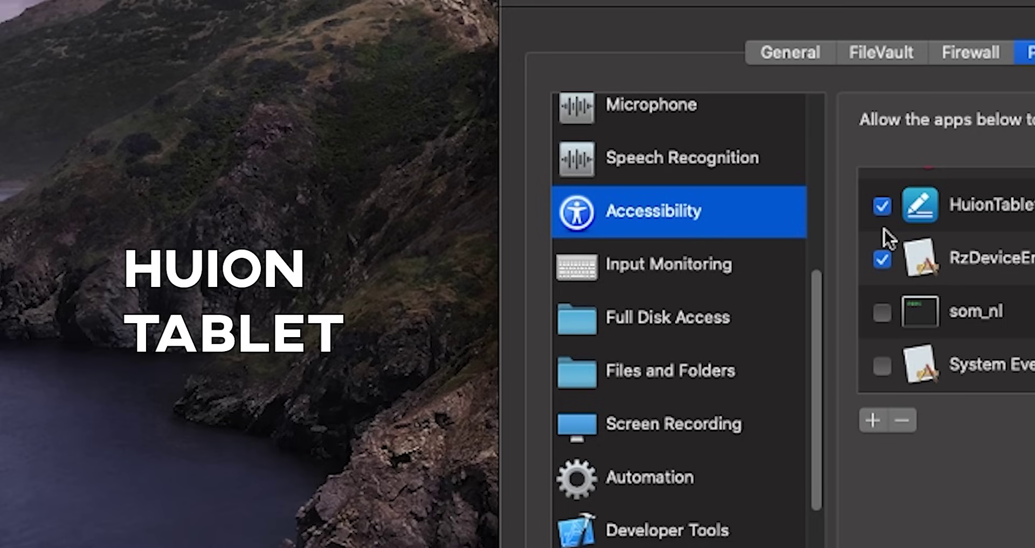
{"action": "scroll", "coordinate": [892, 212], "scroll_direction": "down", "scroll_amount": 2}
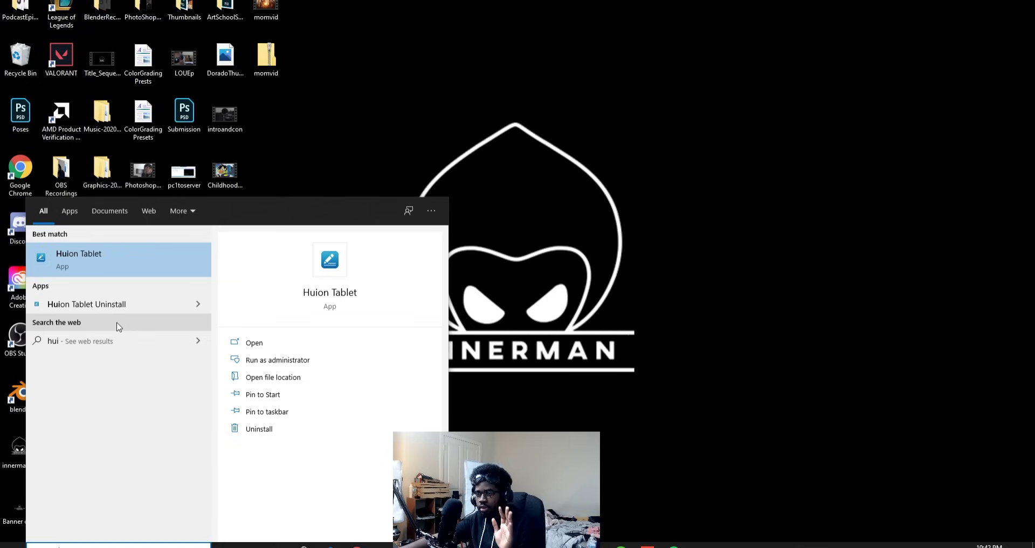
- Launch Huion Tablet from the Start search's best match
{"action": "left_click", "coordinate": [113, 264]}
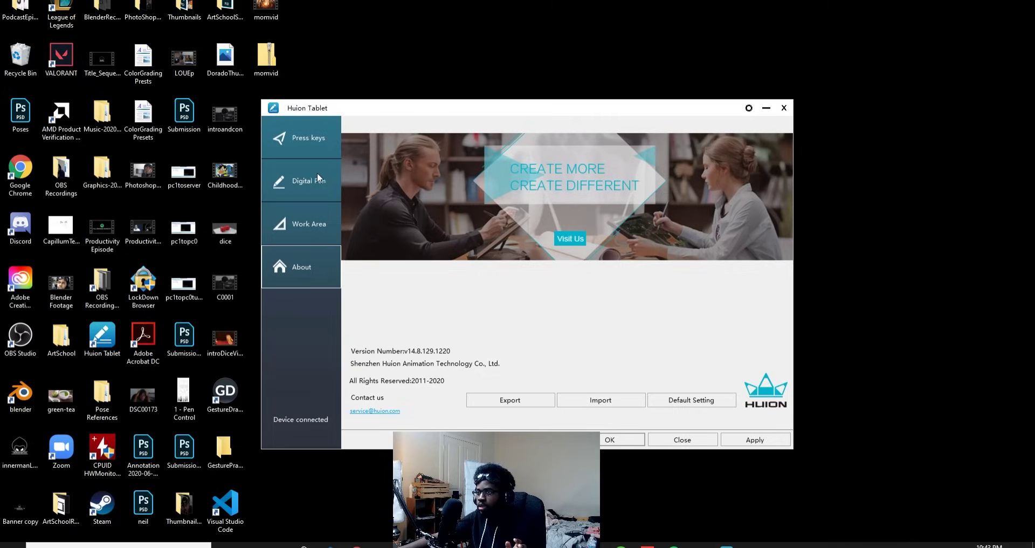
- Move through the Press Keys and Digital Pen pages to the Work Area page
{"action": "left_click", "coordinate": [305, 156]}
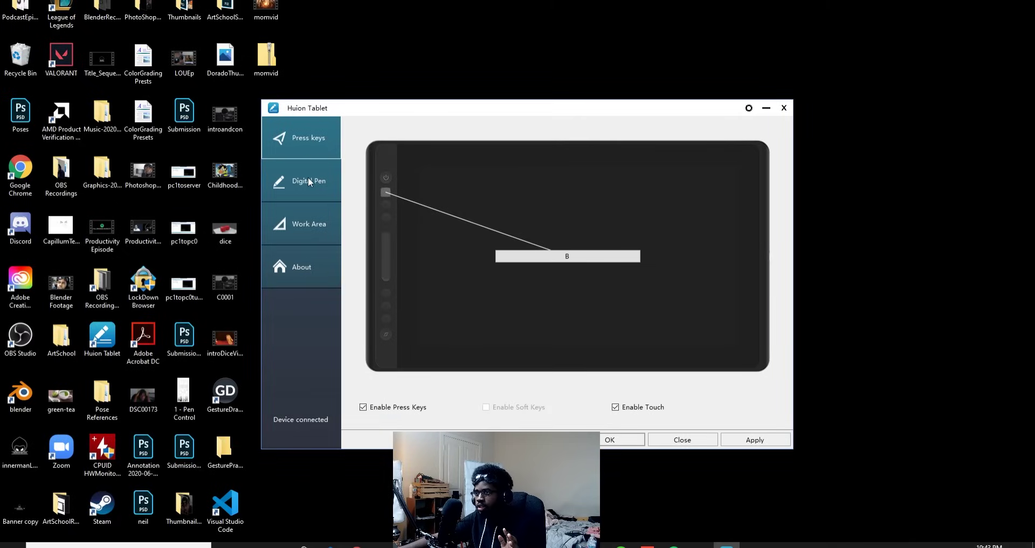
{"action": "left_click", "coordinate": [308, 179]}
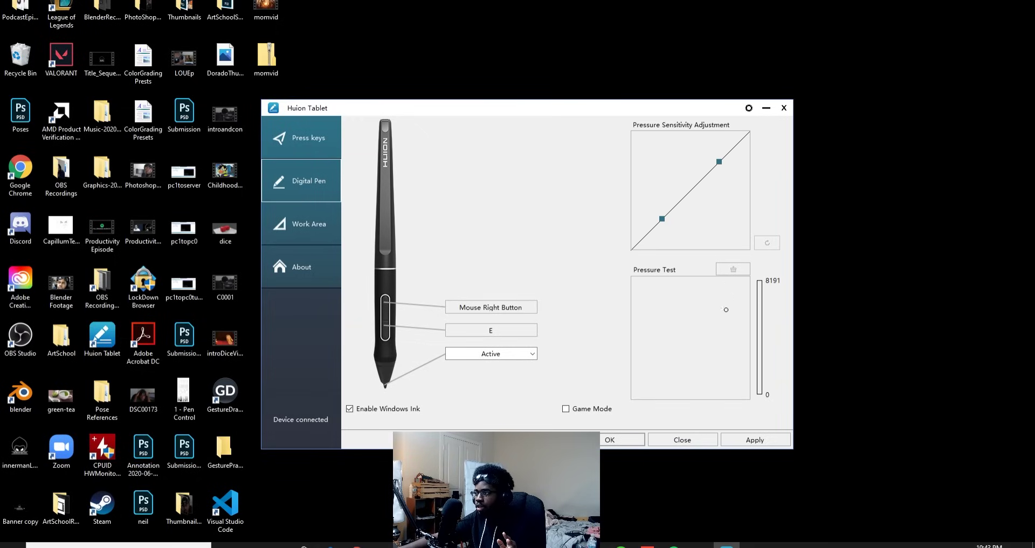
{"action": "left_click", "coordinate": [309, 224]}
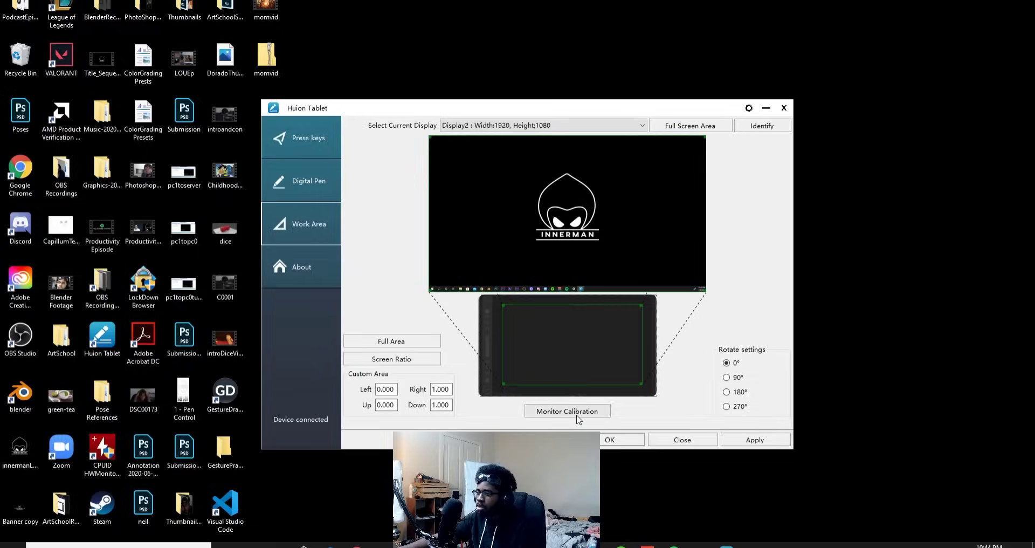
- Run Monitor Calibration, tapping the red dots of the centre and right crosshairs
{"action": "left_click", "coordinate": [577, 414]}
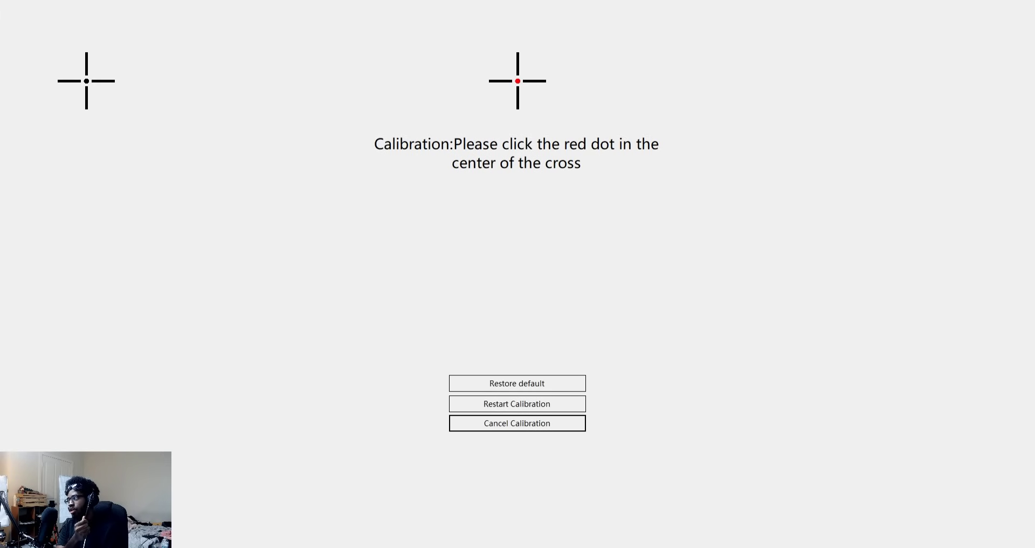
{"action": "left_click", "coordinate": [518, 81]}
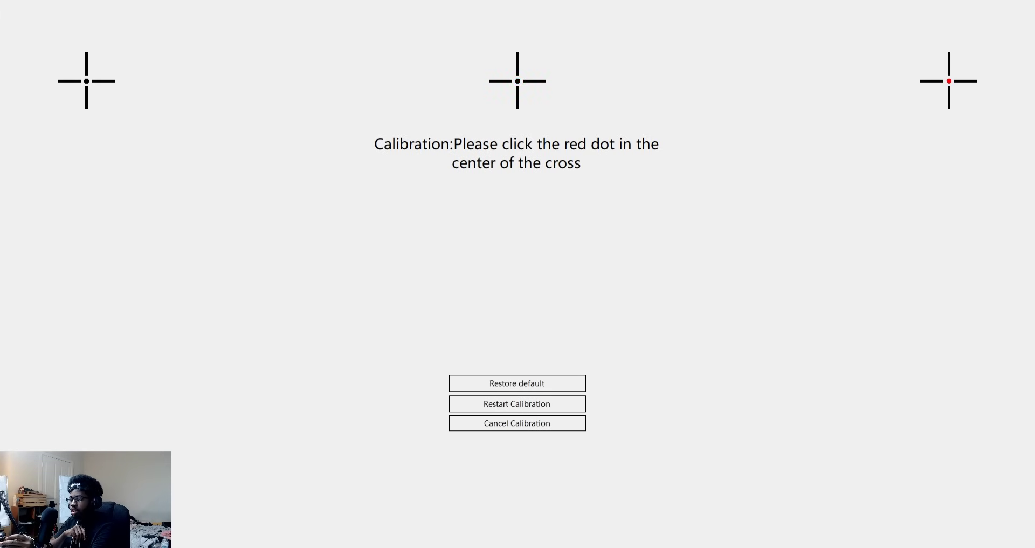
{"action": "left_click", "coordinate": [949, 81]}
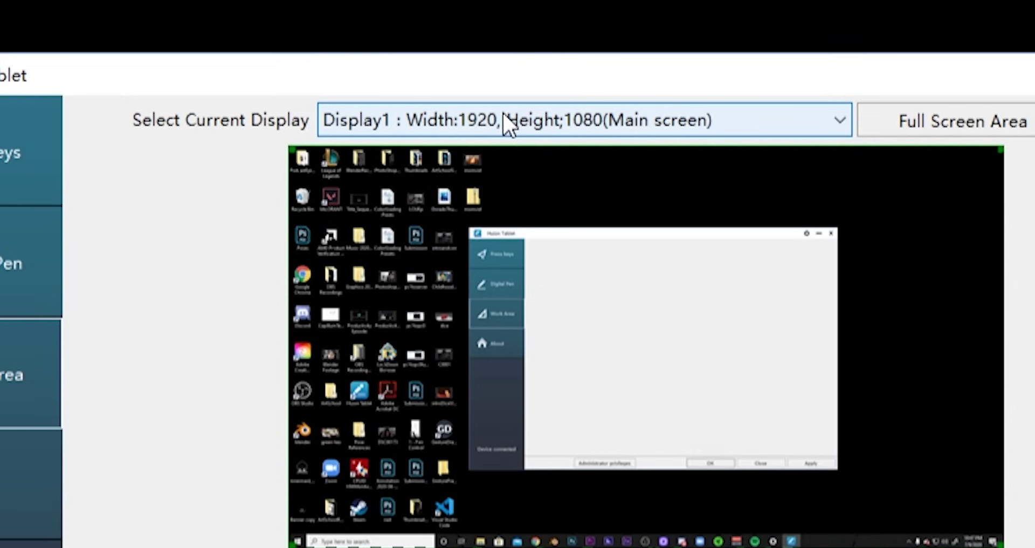
- Show the Select Current Display list to pick Display2 (1920×1080) for the pen's work area
{"action": "left_click", "coordinate": [499, 114]}
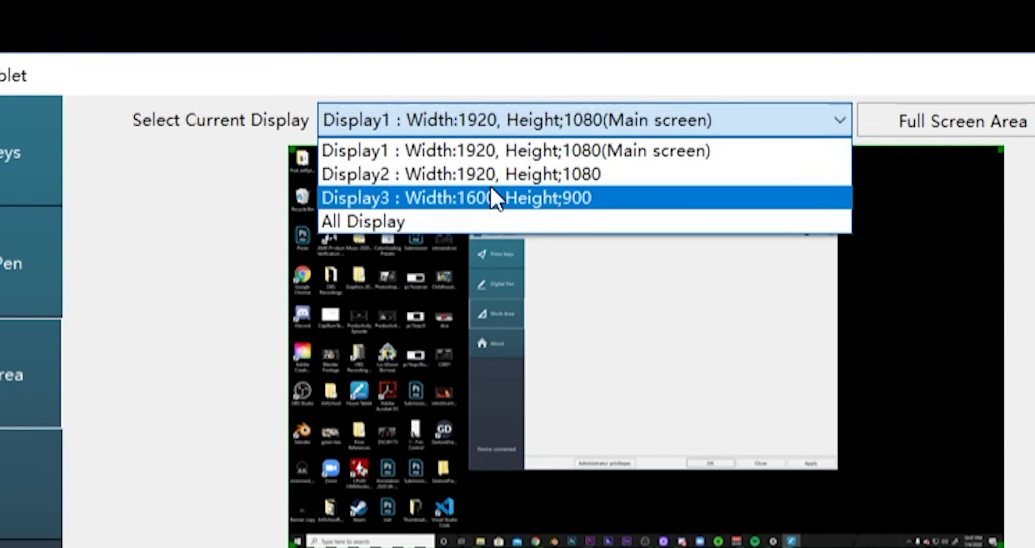